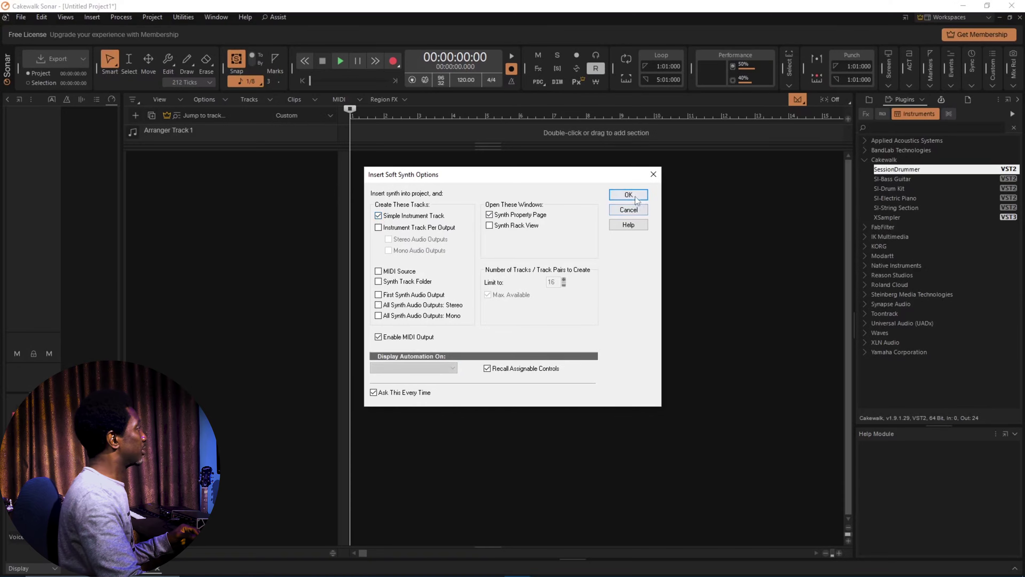
- Insert SessionDrummer with a simple instrument track and load the acoustic SmartLoops_GroovyKit program
click(636, 197)
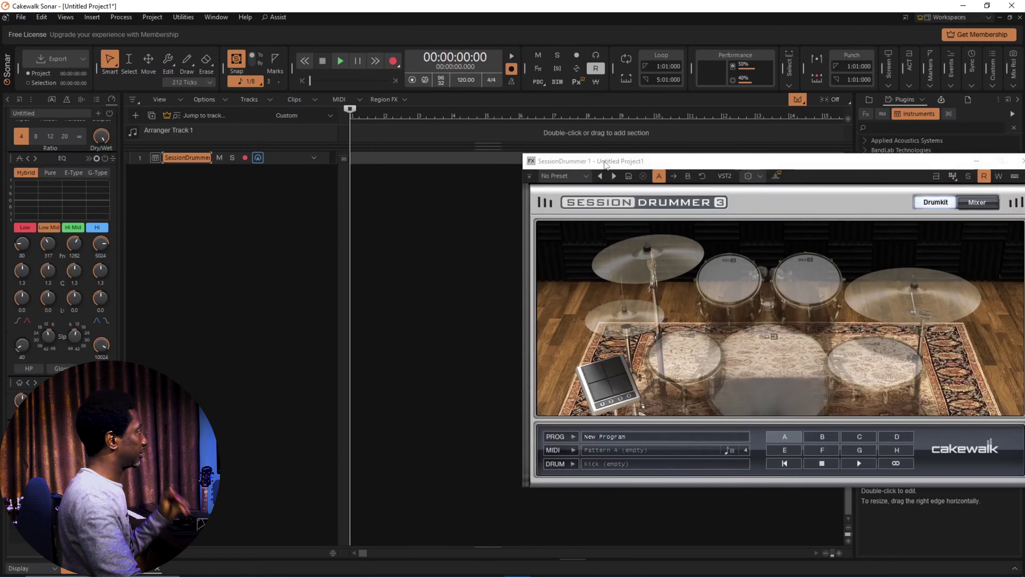
drag(605, 162, 424, 194)
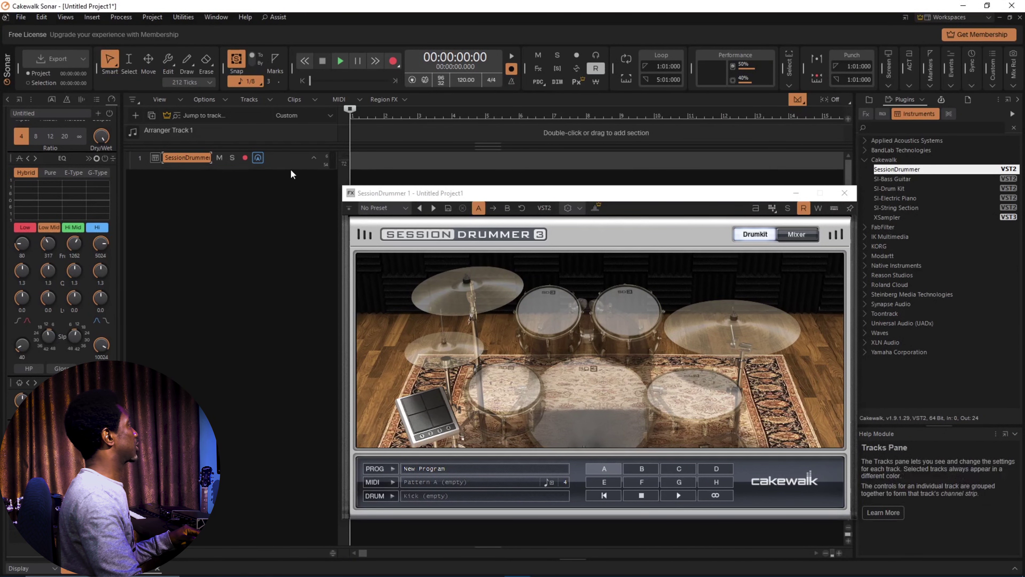
click(522, 469)
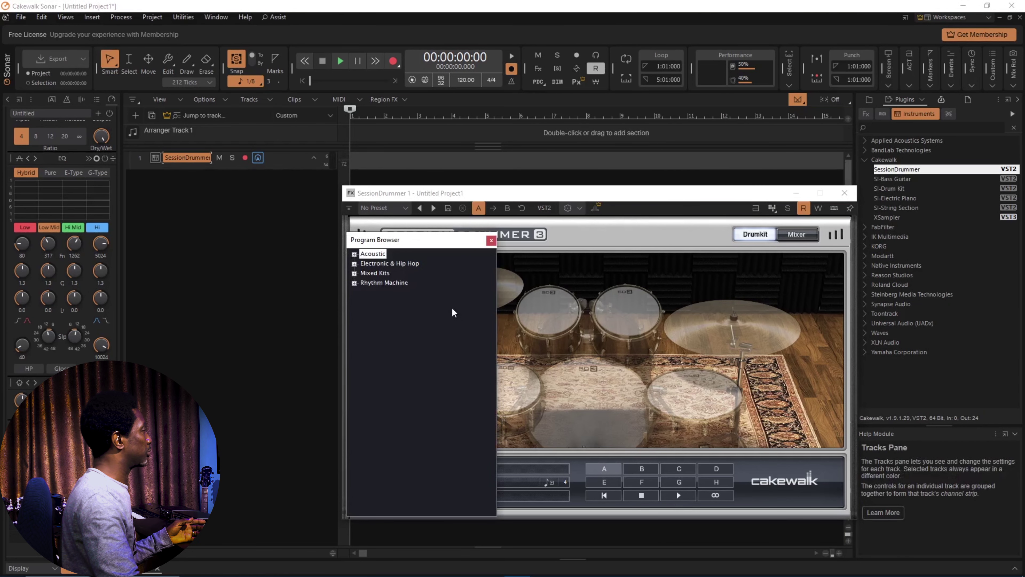
double_click(368, 257)
click(401, 263)
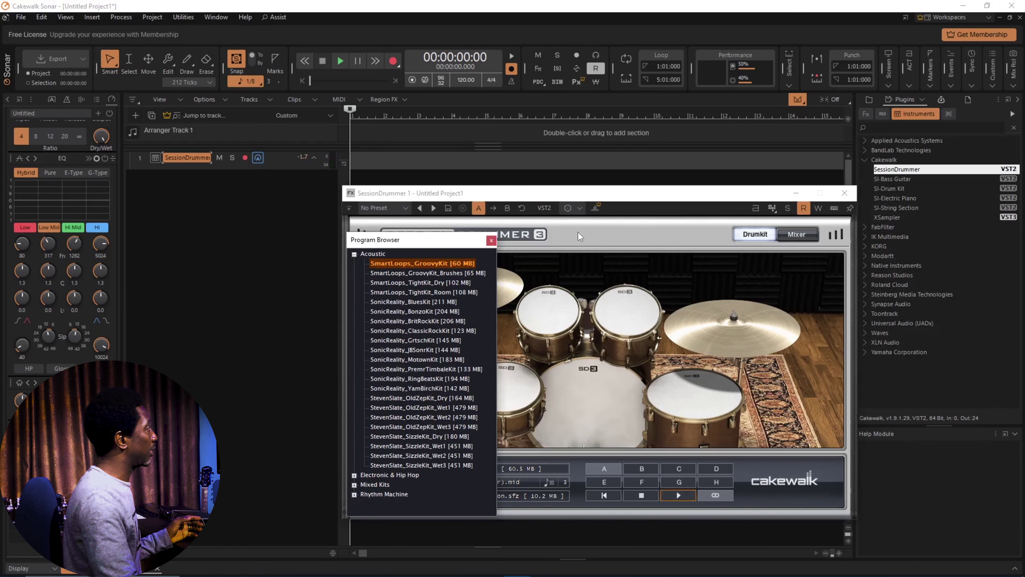
click(491, 241)
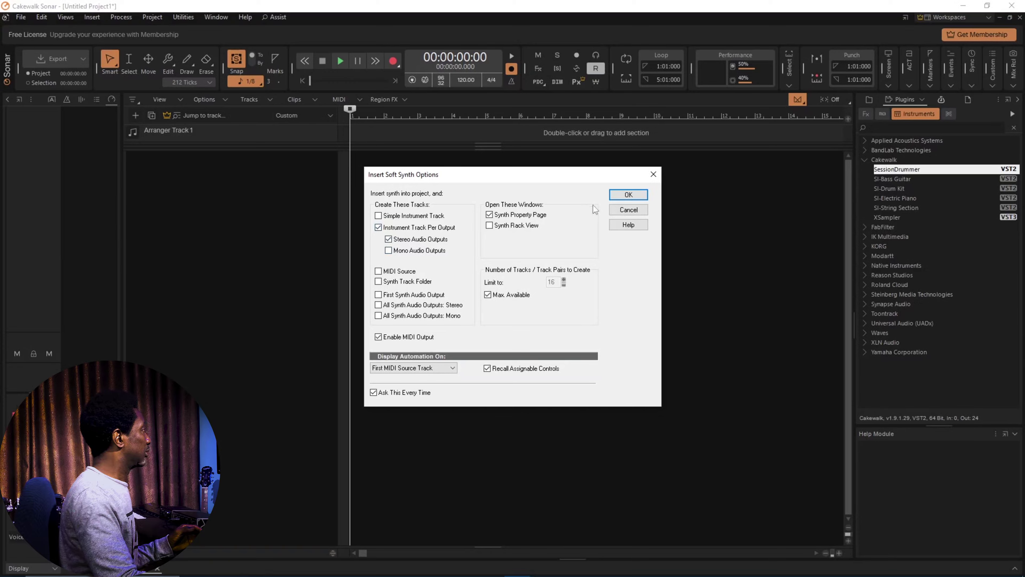
- Insert SessionDrummer with one instrument track per stereo output and load its acoustic SmartLoops_GroovyKit program
click(628, 195)
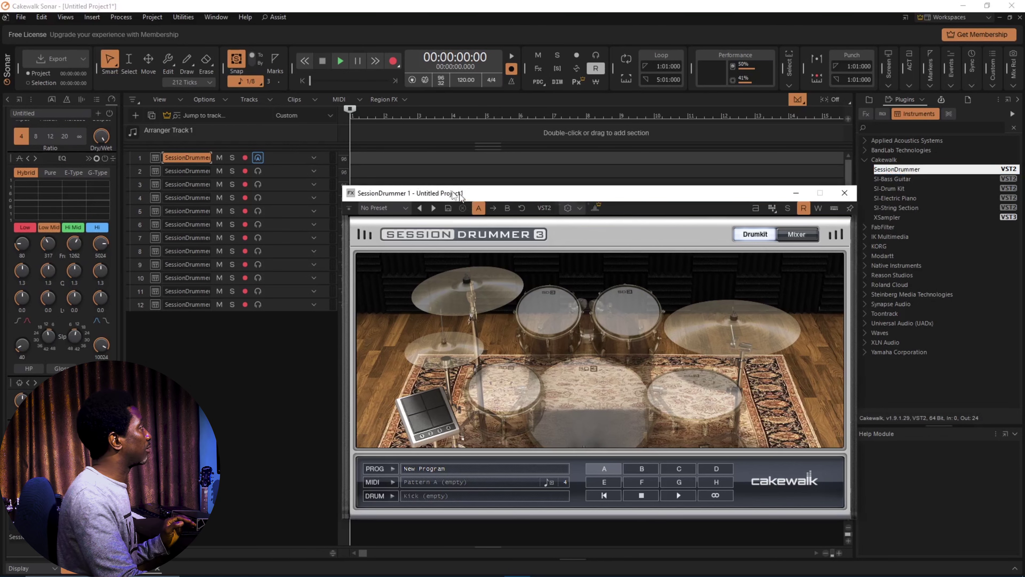
drag(456, 196, 395, 163)
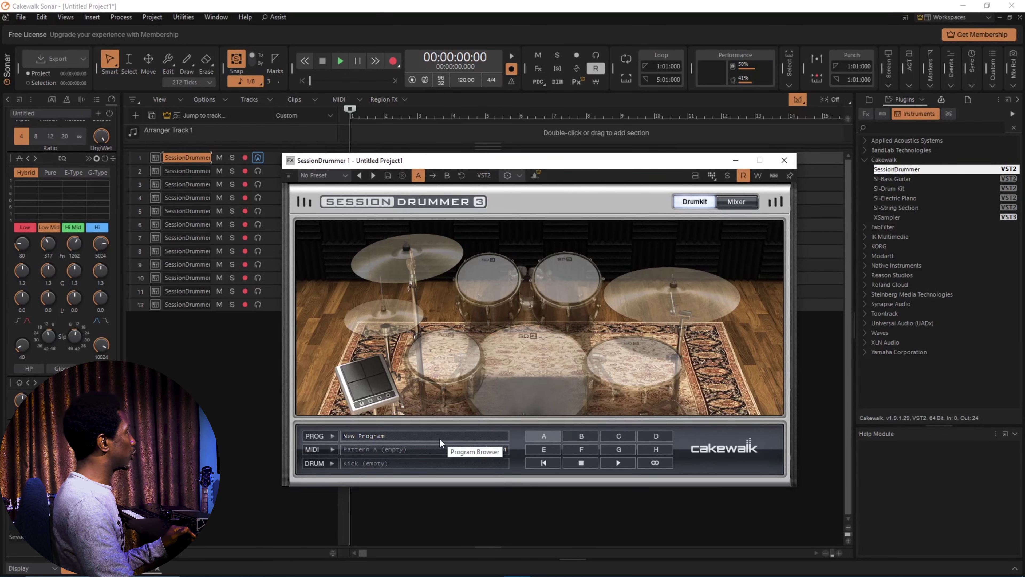
click(440, 440)
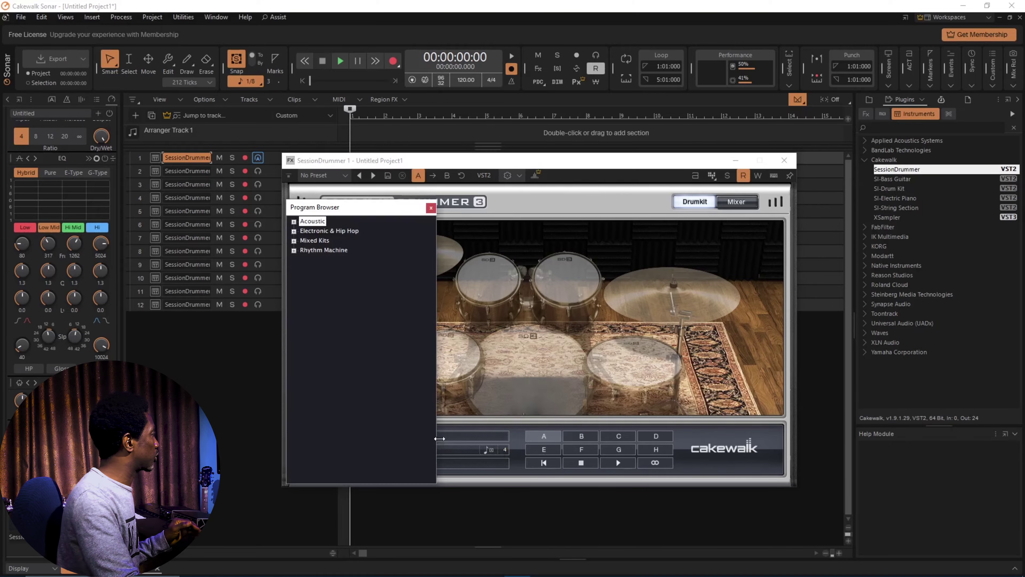
click(295, 222)
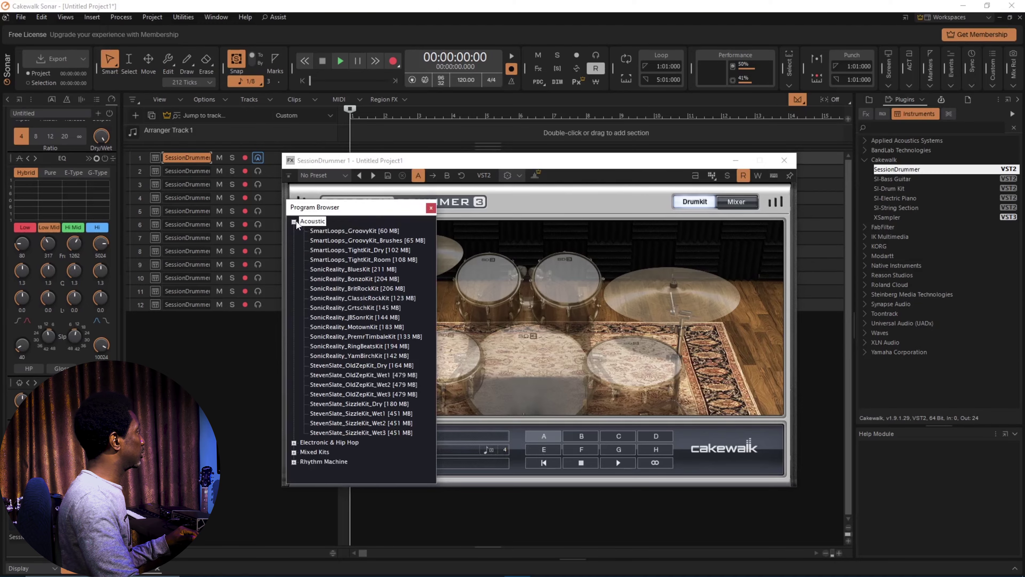
double_click(341, 231)
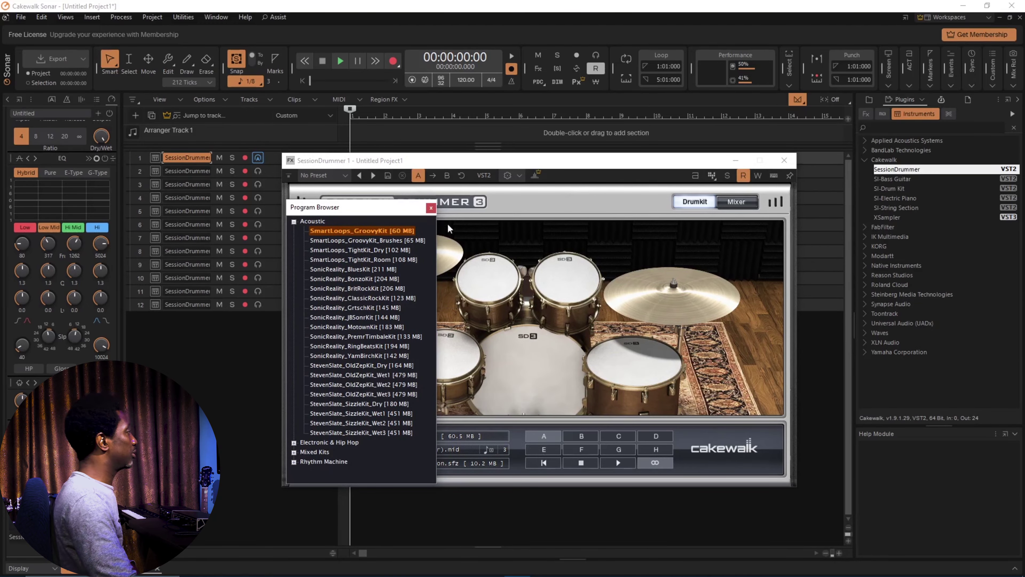
click(431, 208)
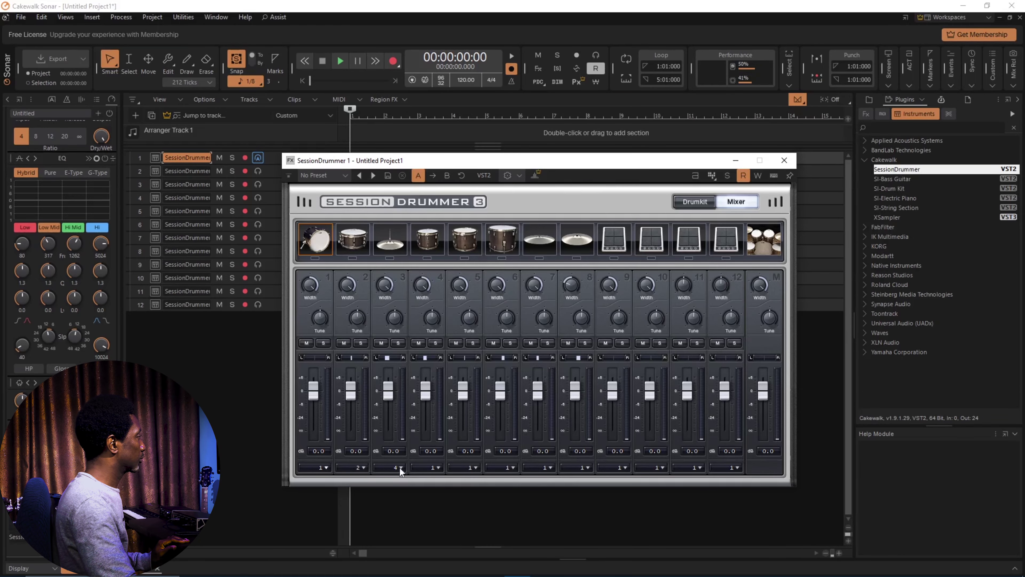
- Route Session Drummer mixer channels 3 to 12 to the matching outputs 3 to 12
click(400, 468)
click(431, 435)
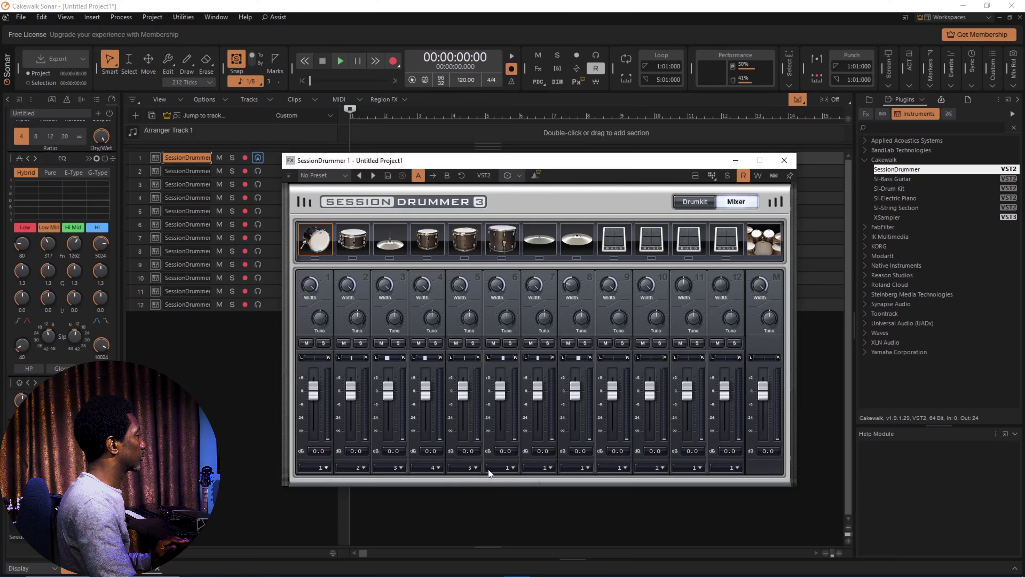
scroll(539, 467, up, 6)
scroll(570, 470, up, 7)
scroll(609, 467, up, 8)
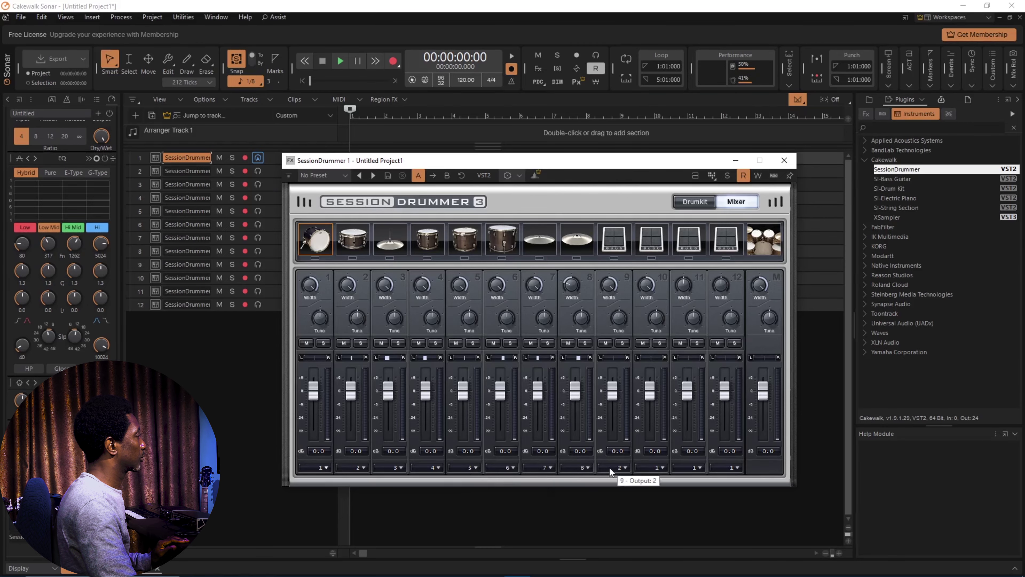
scroll(645, 468, up, 6)
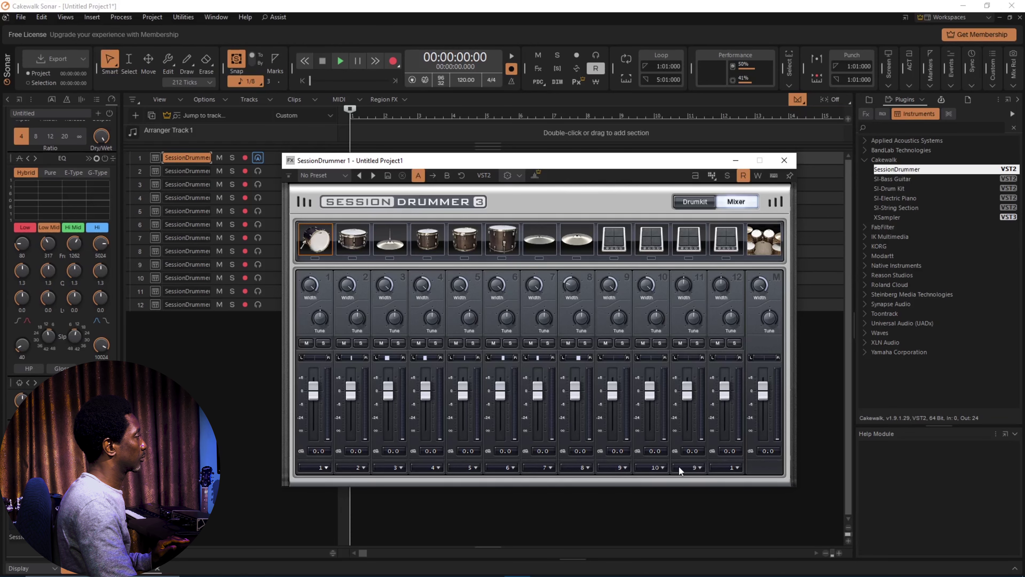
scroll(723, 469, up, 10)
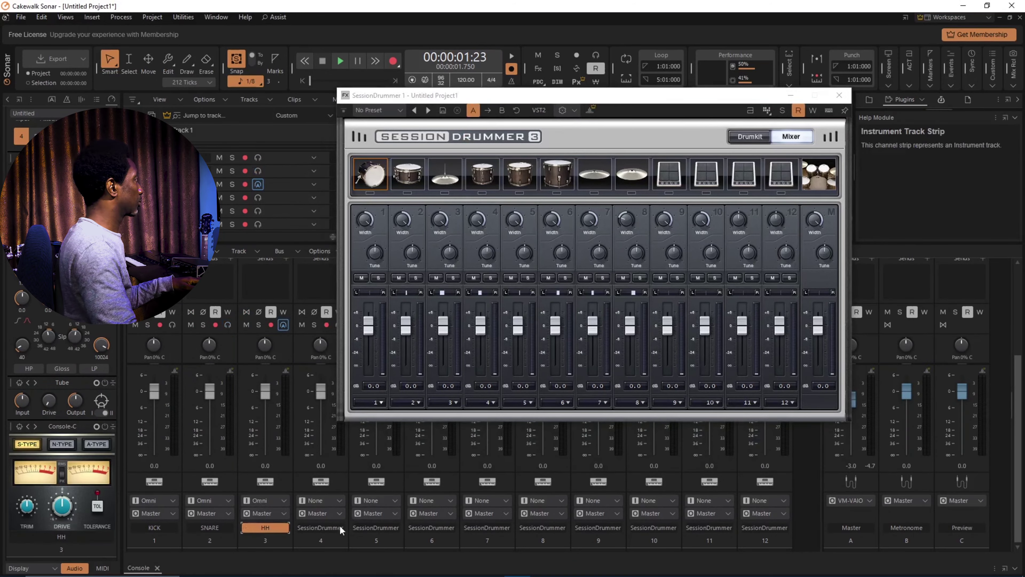
- Rename console tracks 4, 5 and 6 as TOM 1, TOM 2 and TOM 3
double_click(321, 527)
text(TOM 1)
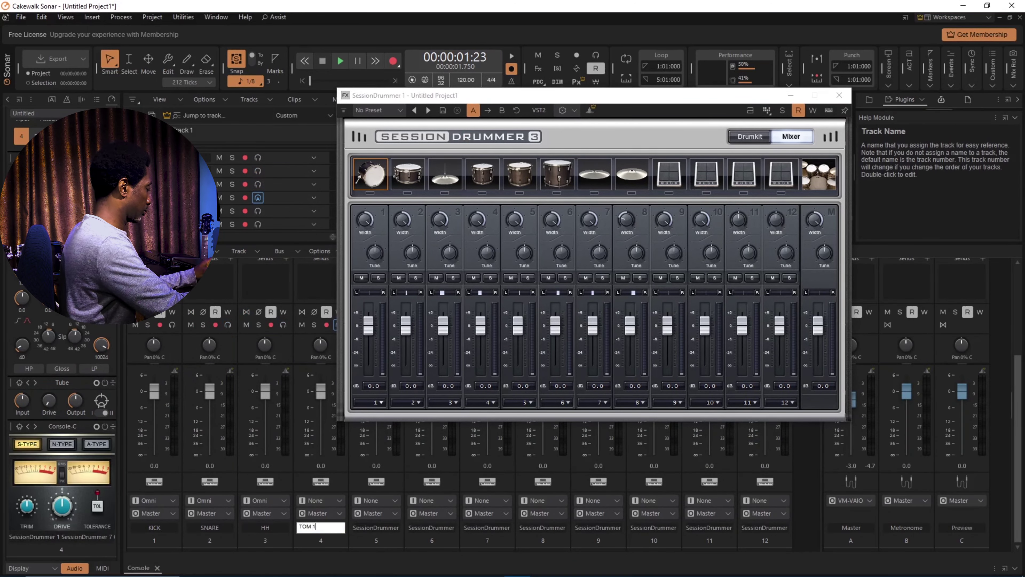
key(Return)
double_click(376, 527)
text(TOM 2)
key(Return)
double_click(430, 527)
text(TOM 3)
key(Return)
- Rename console tracks 7 and 8 as RIDE L and RIDE R
double_click(487, 527)
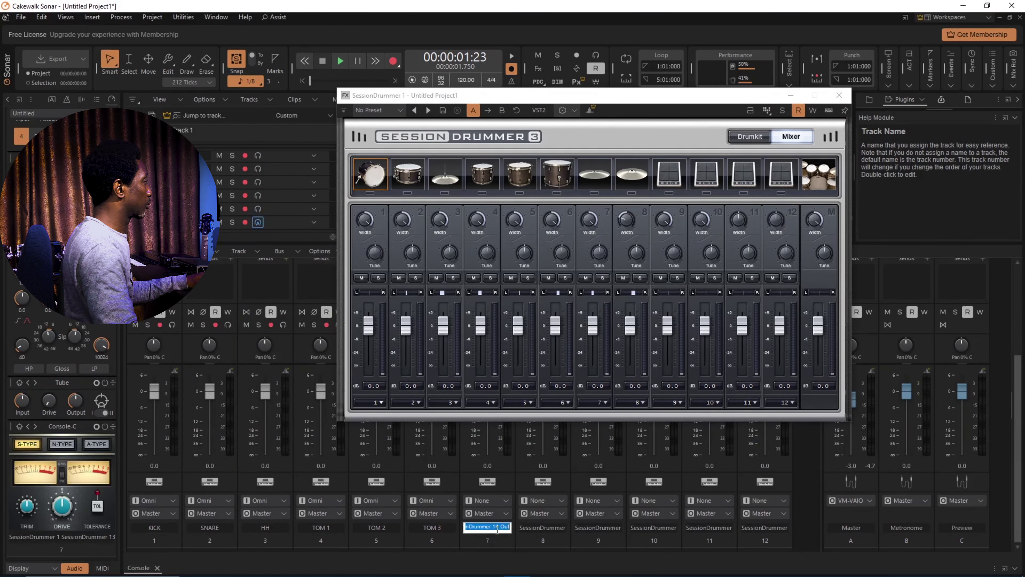
text(RIDE L)
key(Return)
double_click(545, 527)
text(RIDE)
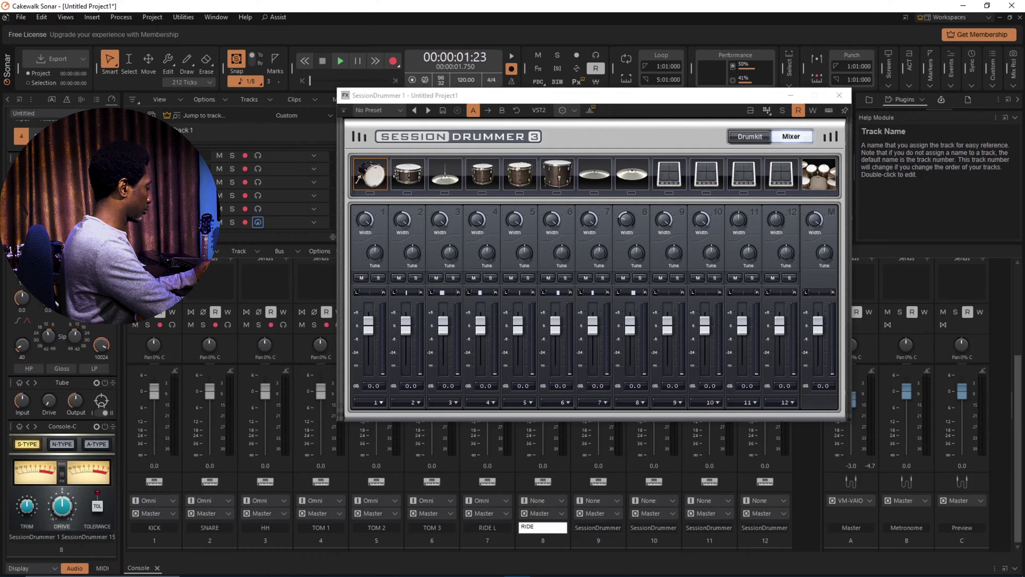
text( R)
key(Return)
- Rename console tracks 9 to 12 as TAMB, CLAVE, CONGA and CONGA 2
double_click(598, 528)
text(TAM)
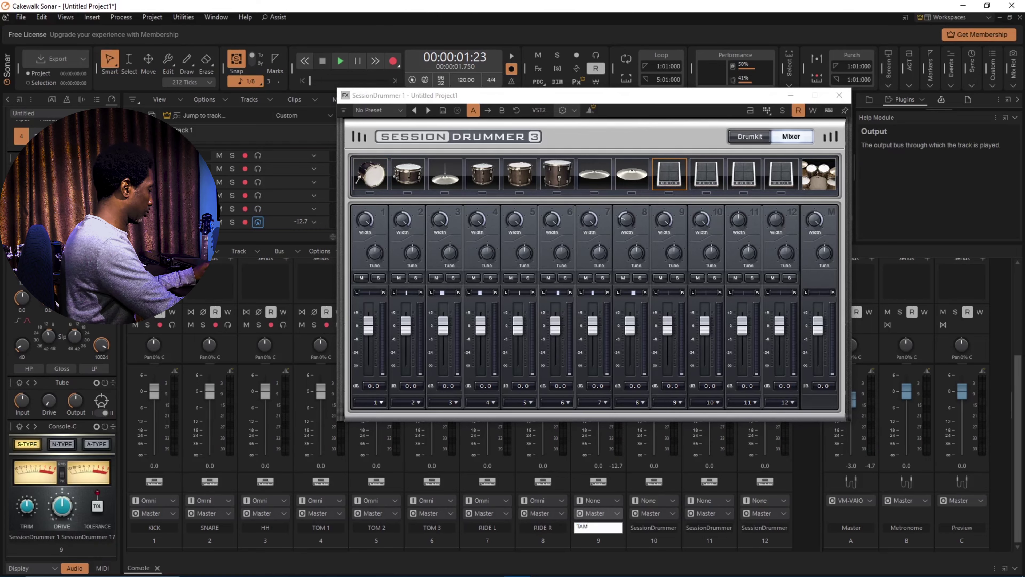
text(B)
key(Return)
double_click(654, 527)
text(CLAVE)
key(Return)
double_click(711, 527)
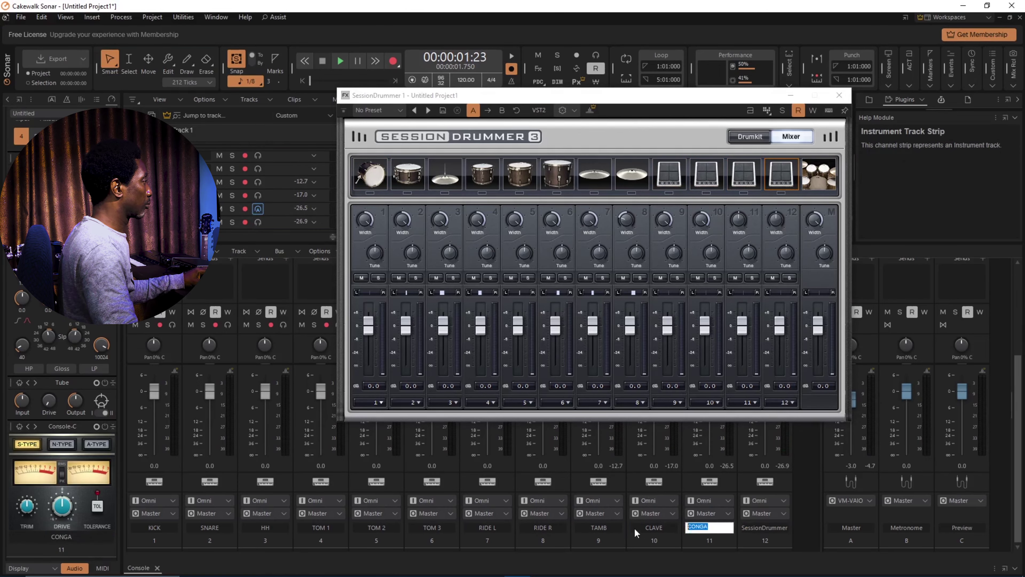
text(CONGA 2)
key(Return)
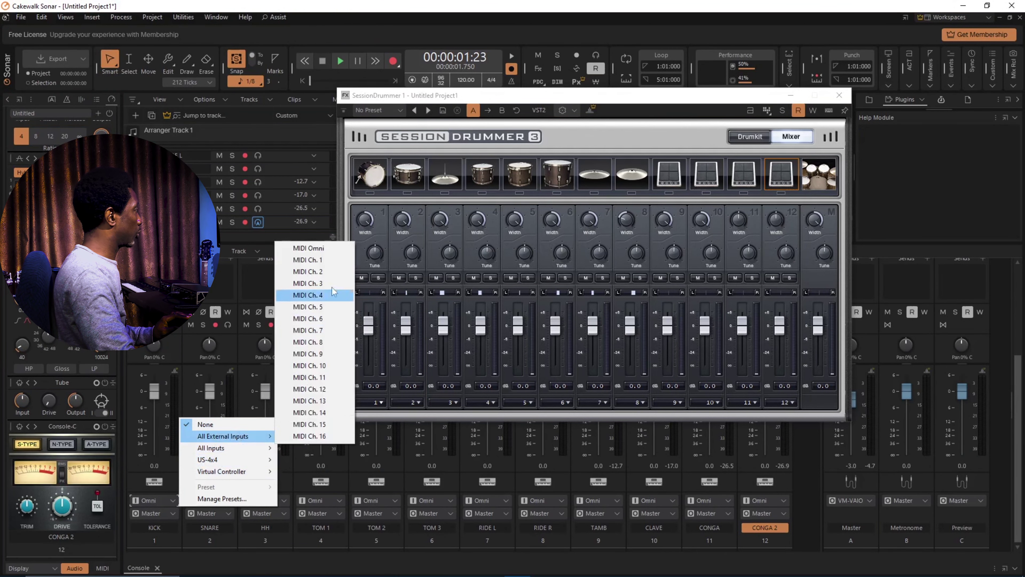
- Set the KICK, SNARE and HH track inputs to All External Inputs on MIDI channels 1, 2 and 3
click(313, 260)
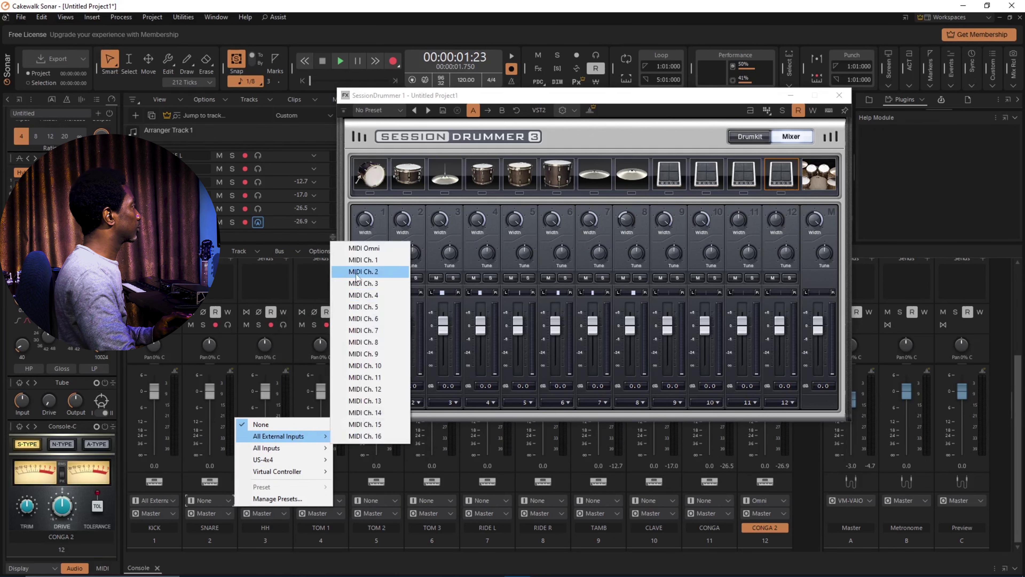
click(366, 274)
click(279, 500)
mouse_move(342, 437)
click(420, 283)
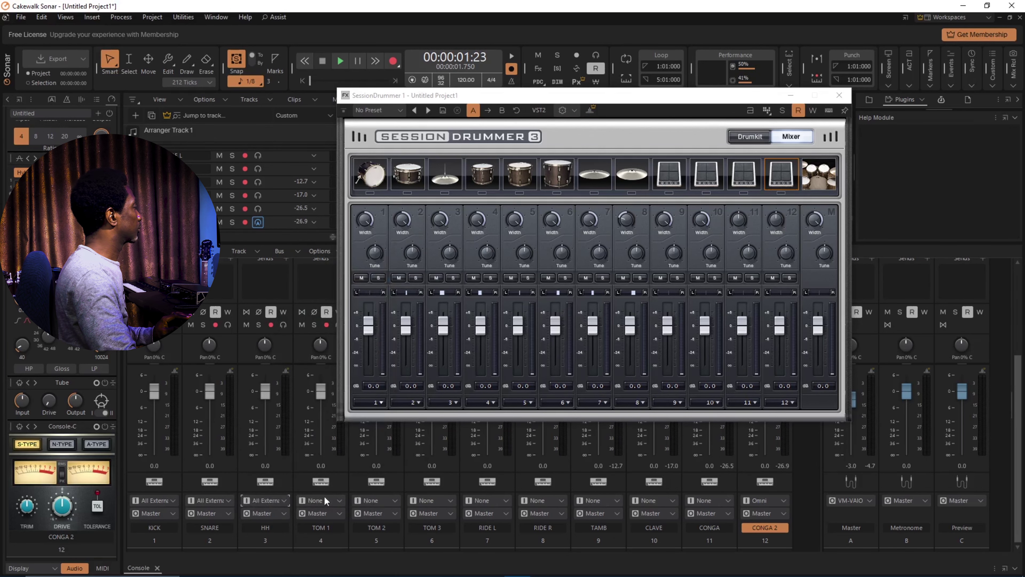
- Set the TOM 1, TOM 2 and TOM 3 track inputs to All External Inputs on MIDI channels 4, 5 and 6
click(331, 500)
mouse_move(400, 436)
click(474, 295)
click(377, 500)
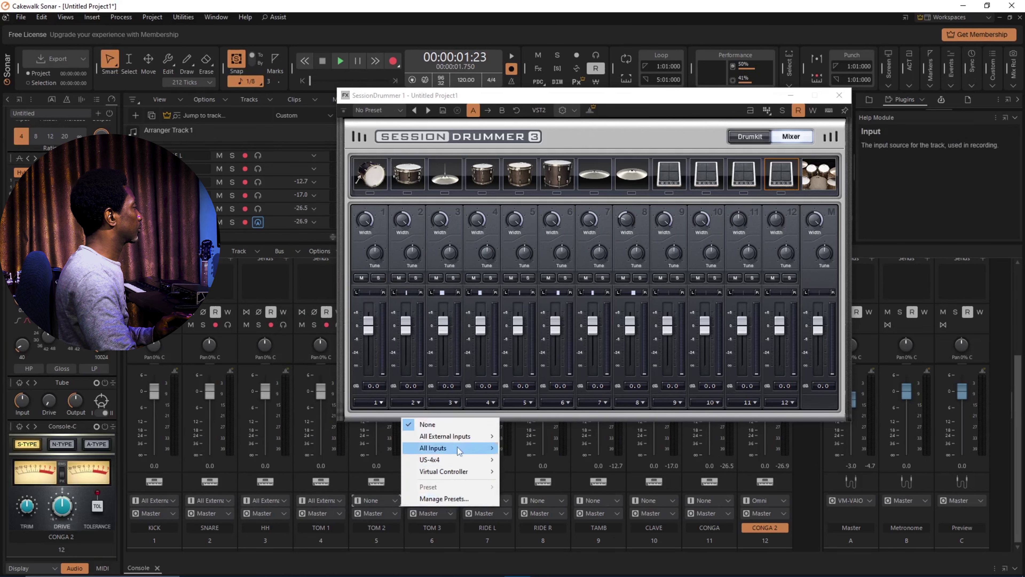
mouse_move(443, 437)
click(531, 307)
click(432, 500)
mouse_move(501, 436)
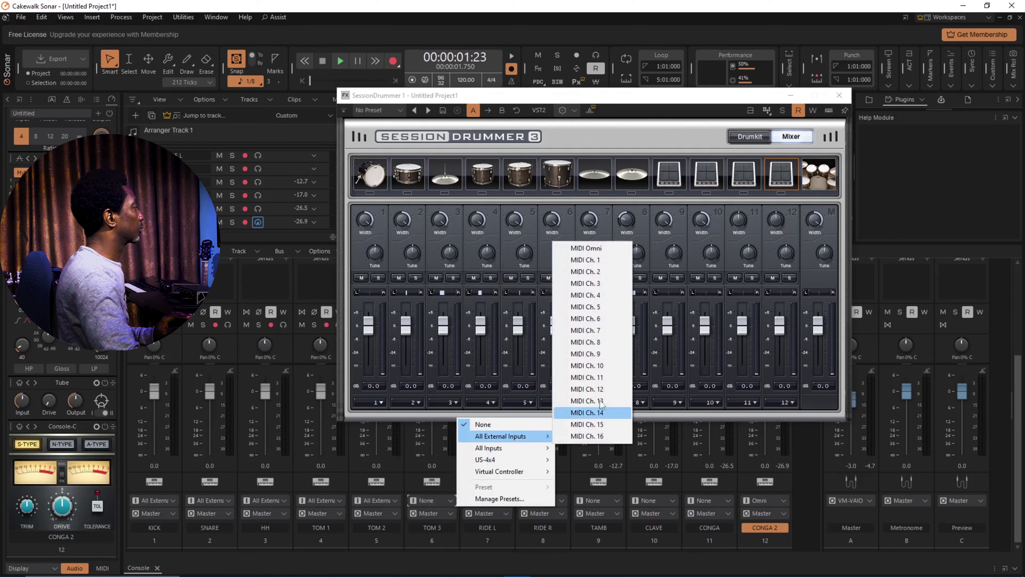
click(585, 319)
- Set the RIDE L and RIDE R track inputs to All External Inputs on MIDI channels 7 and 8
click(488, 500)
mouse_move(585, 439)
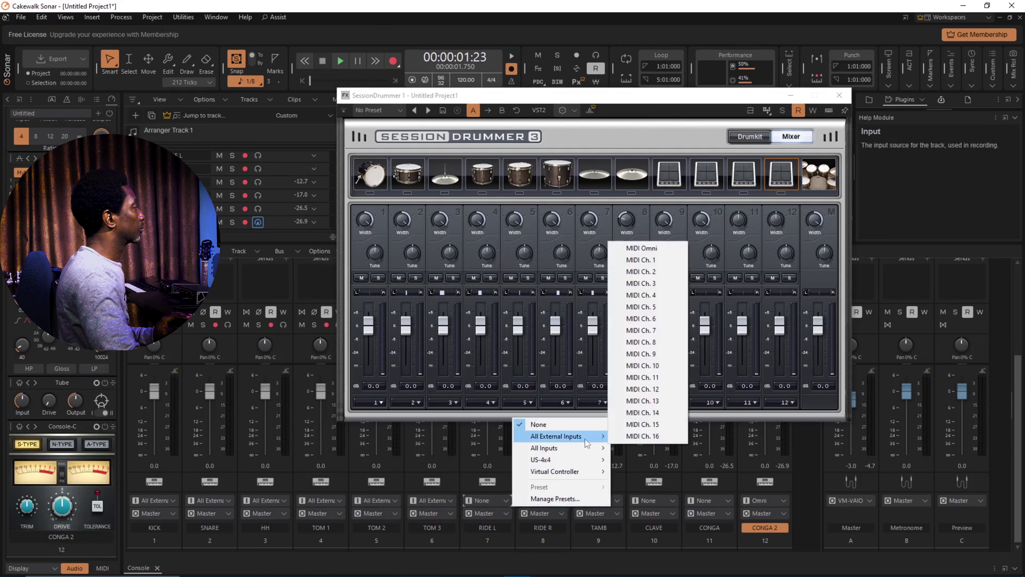
click(658, 331)
click(543, 499)
mouse_move(658, 438)
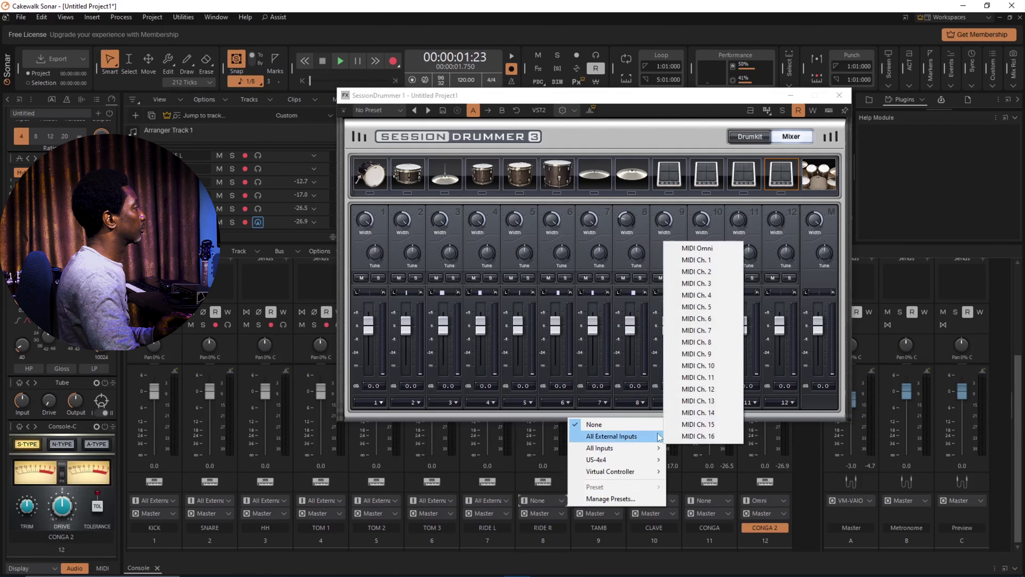
click(704, 343)
- Set the TAMB, CLAVE, CONGA and CONGA 2 inputs to All External Inputs on MIDI channels 9 to 12, and close the synth window
click(598, 500)
click(738, 354)
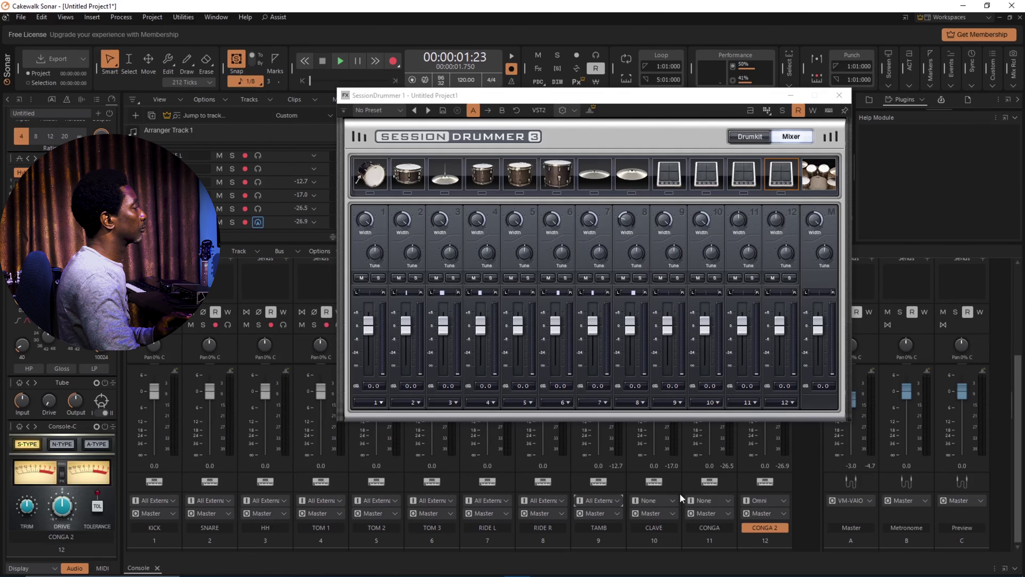
click(676, 500)
mouse_move(726, 429)
click(823, 368)
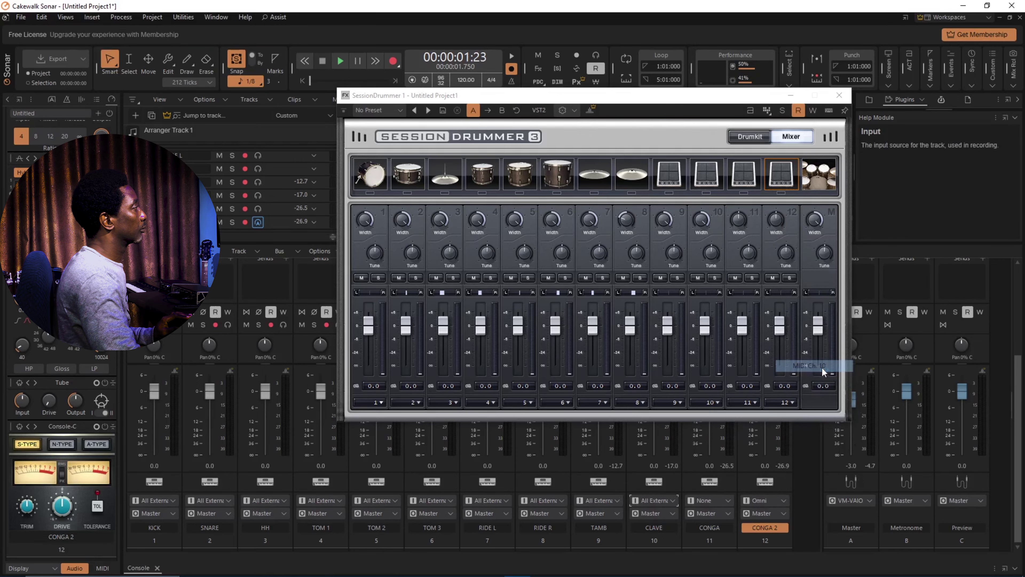
click(722, 500)
mouse_move(790, 436)
click(764, 500)
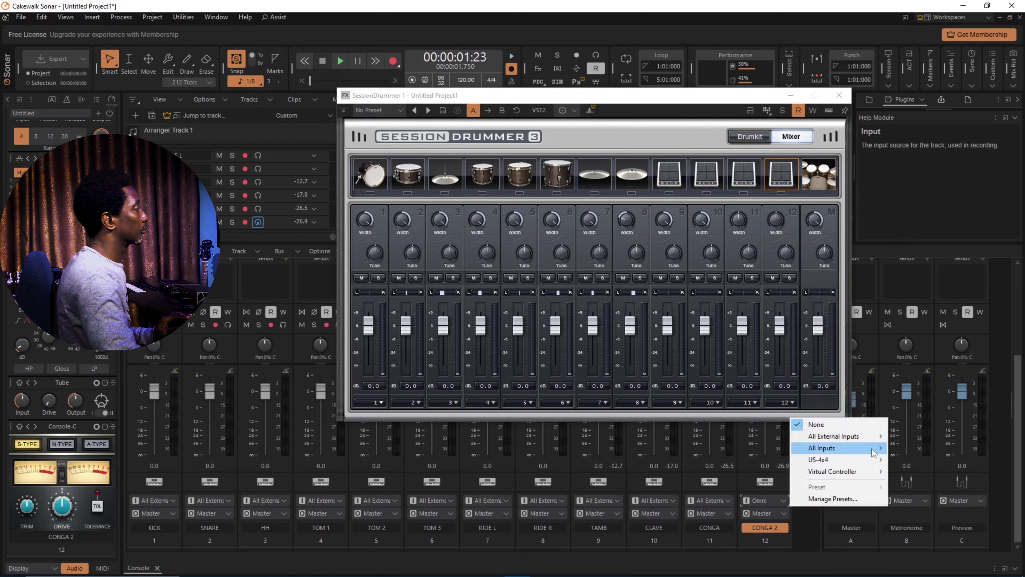
mouse_move(867, 427)
click(920, 392)
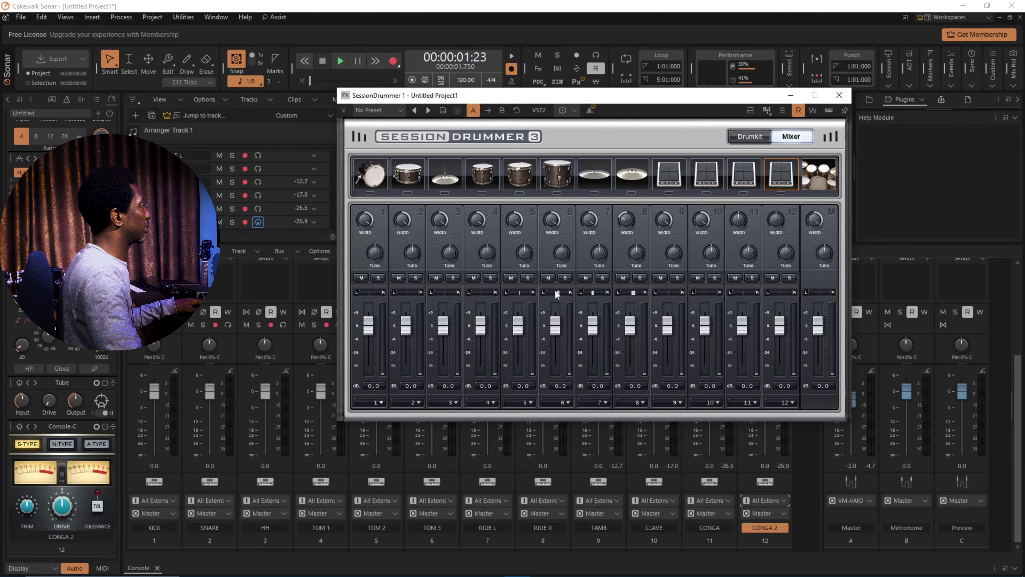
click(838, 95)
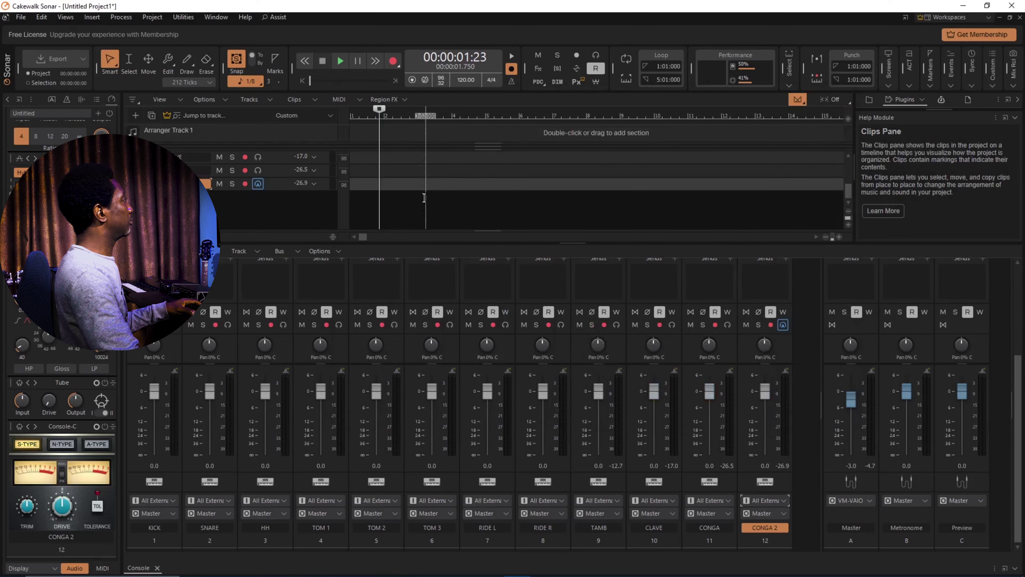
- Add the Marley Reggae FILL 1 and GRV 01 MIDI patterns one after the other at the start of the CONGA 2 track
key(space)
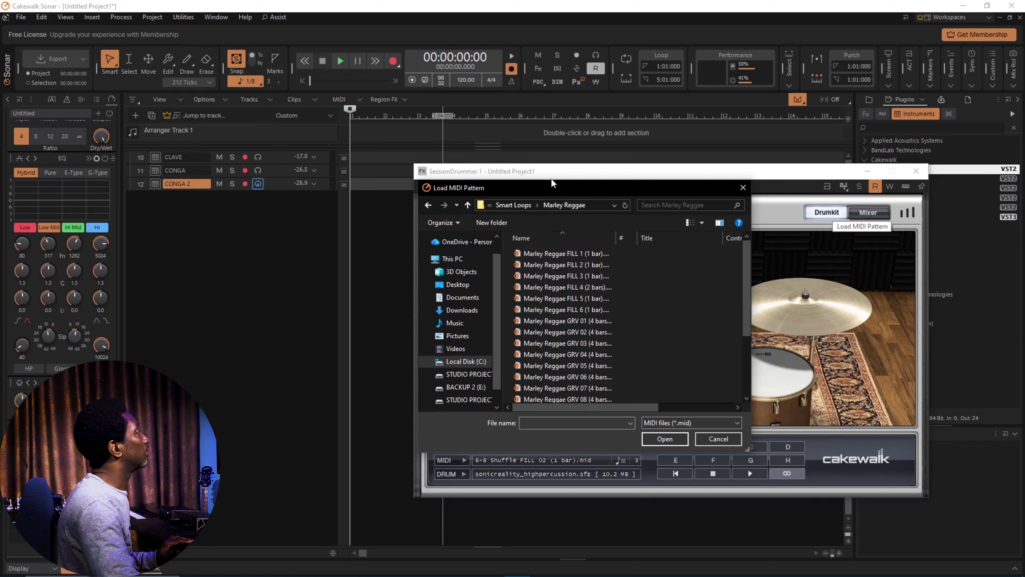
click(568, 254)
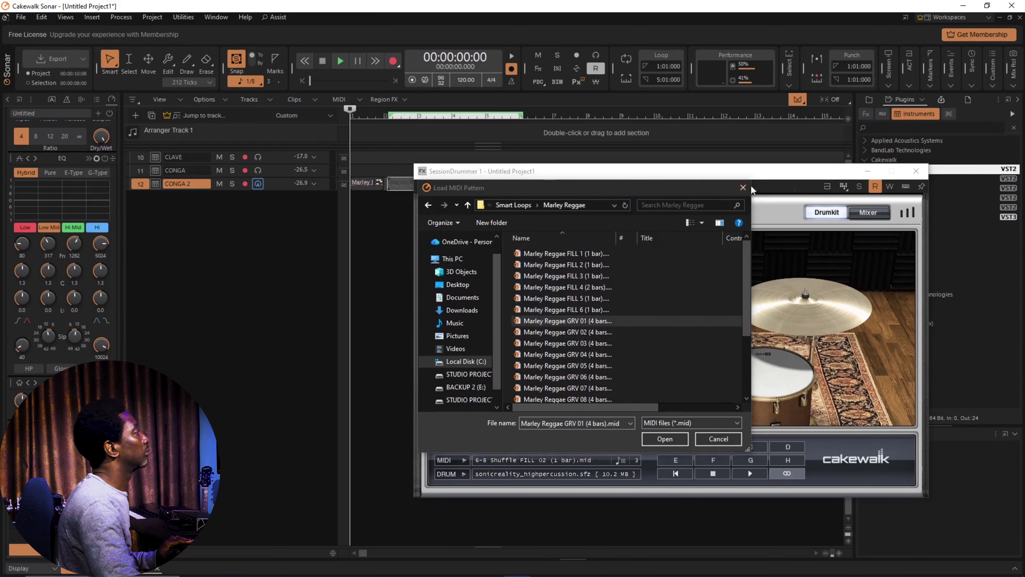
click(743, 188)
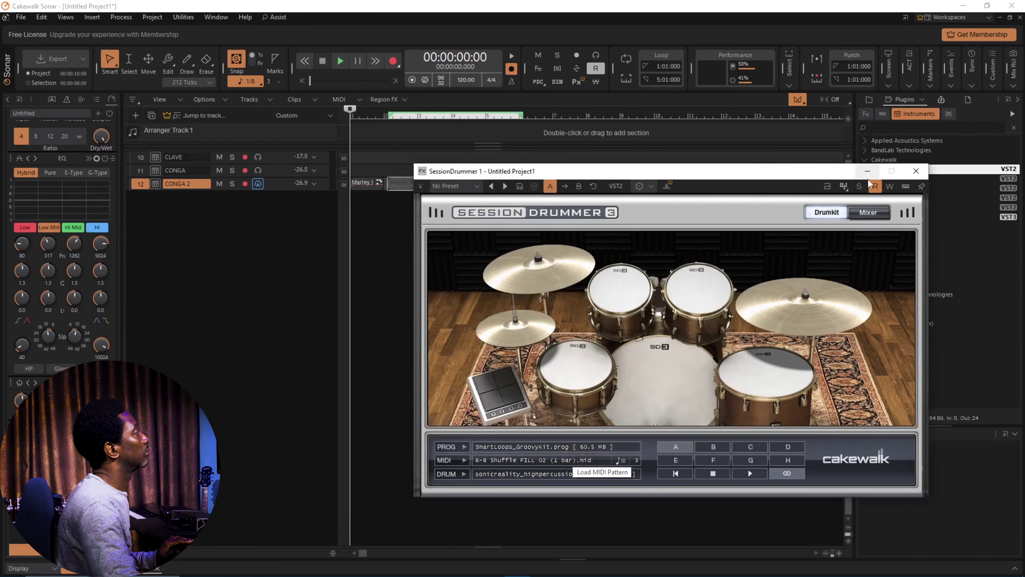
- Minimize the synth window and move the Marley Reggae GRV 01 clip on CONGA 2 to start exactly where the FILL 1 clip ends
click(867, 171)
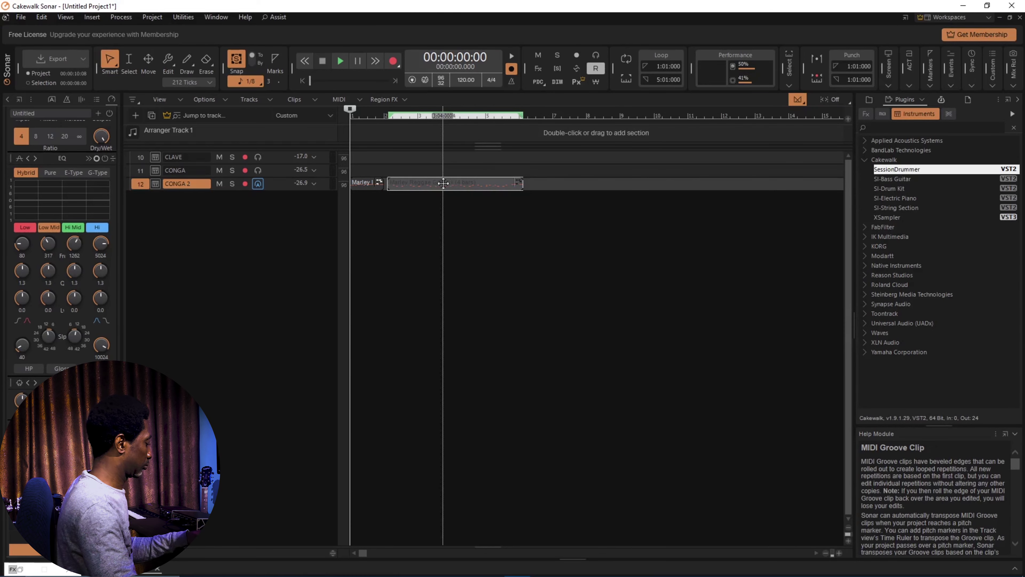
key(ctrl+Right)
key(i)
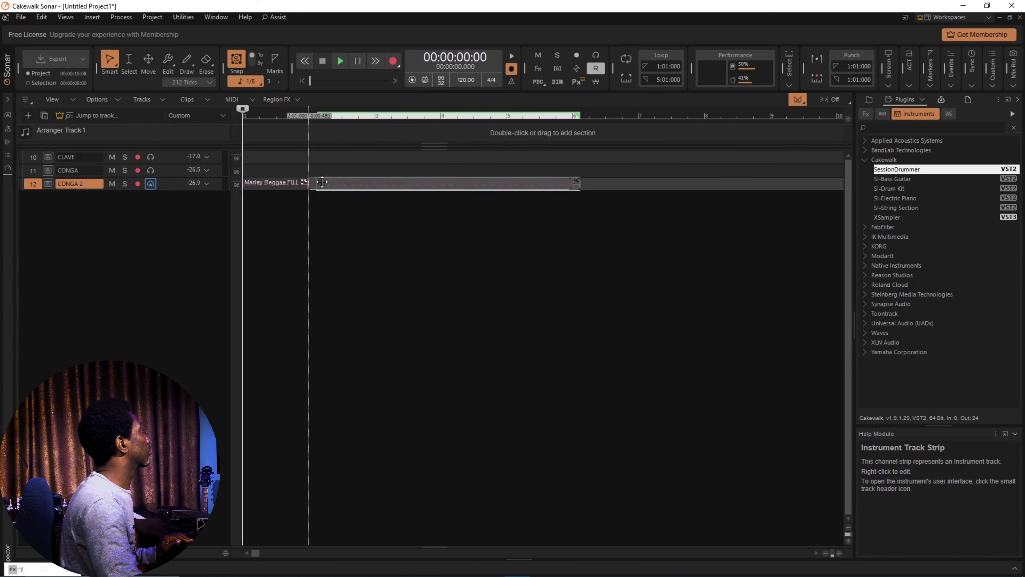
drag(321, 182, 323, 183)
key(d)
key(d)
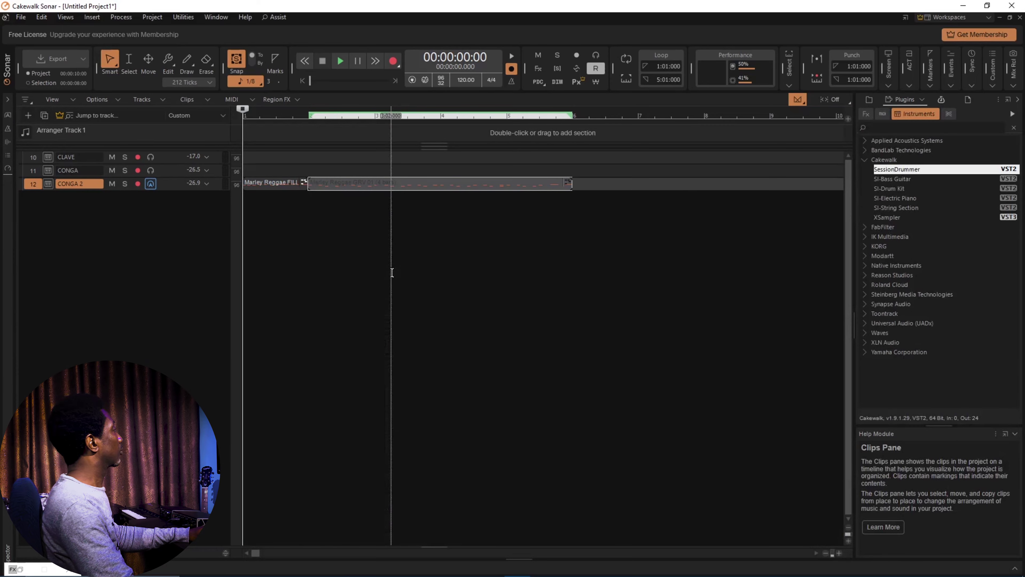
key(i)
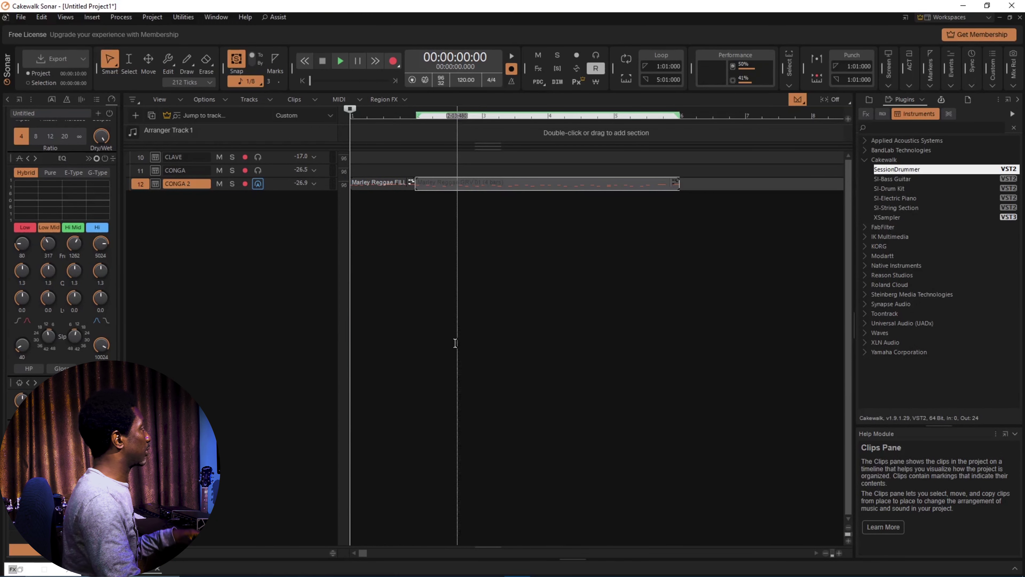
- Play both drum patterns from the project start, checking each drum track's level meter in the console, and stop playback
scroll(454, 343, up, 3)
key(alt+3)
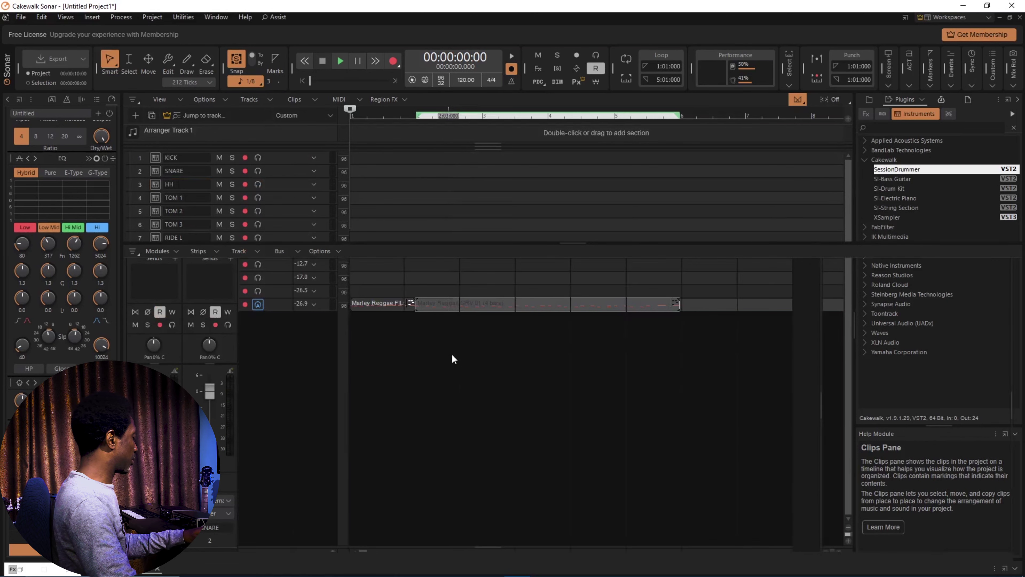
key(space)
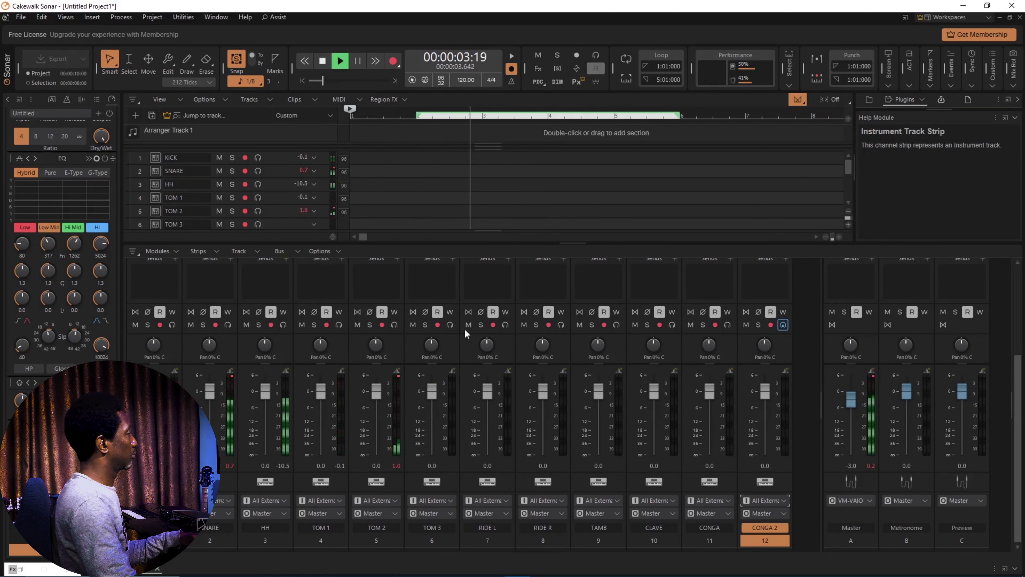
key(alt+3)
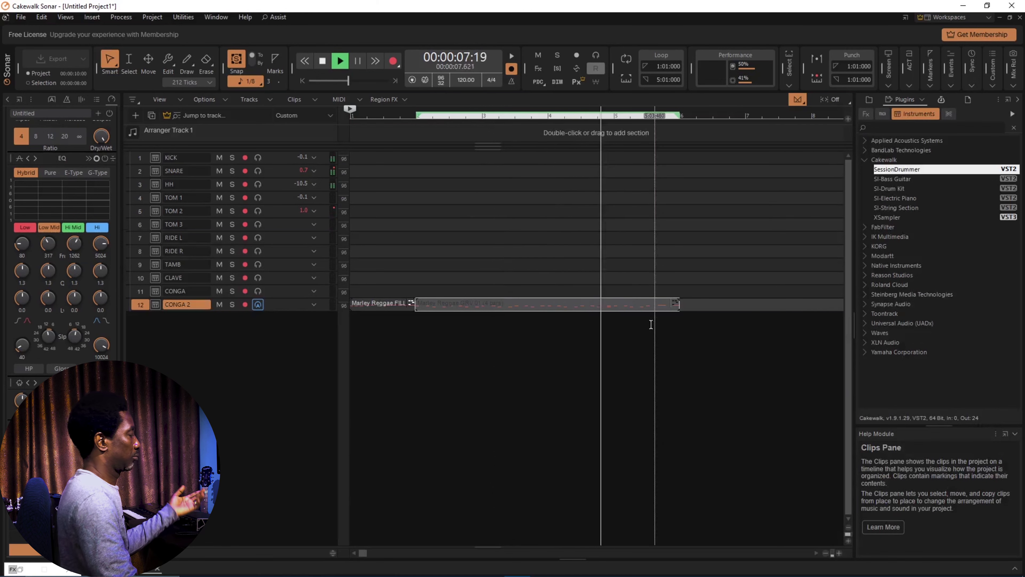
key(space)
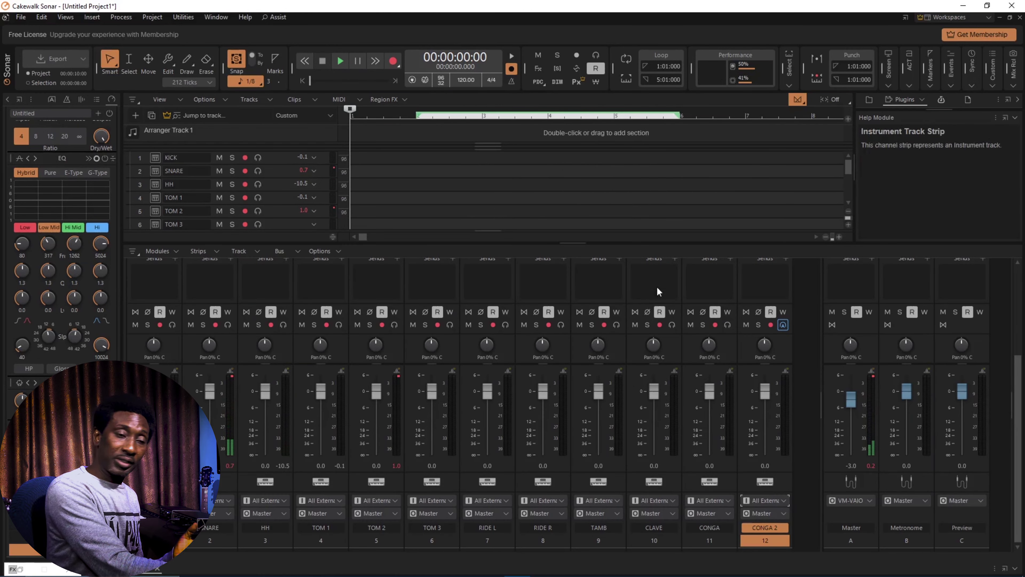
drag(319, 345, 319, 356)
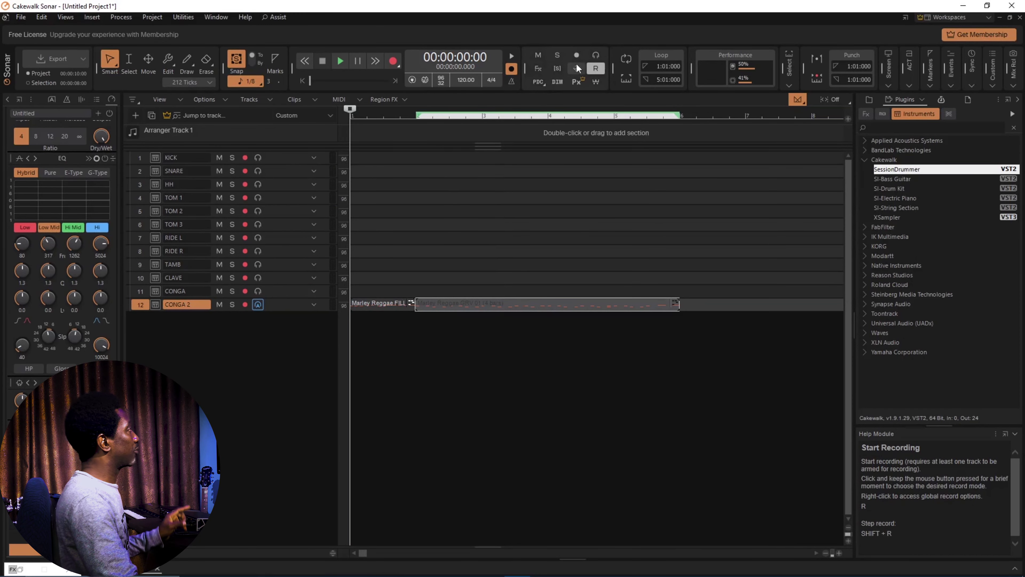
- Arm all tracks in the project for recording
click(576, 55)
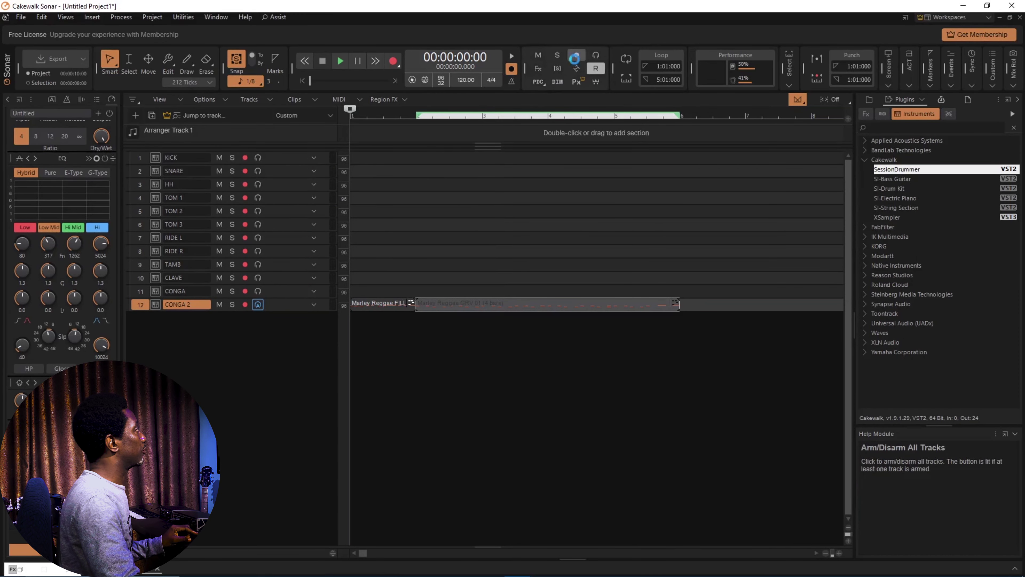